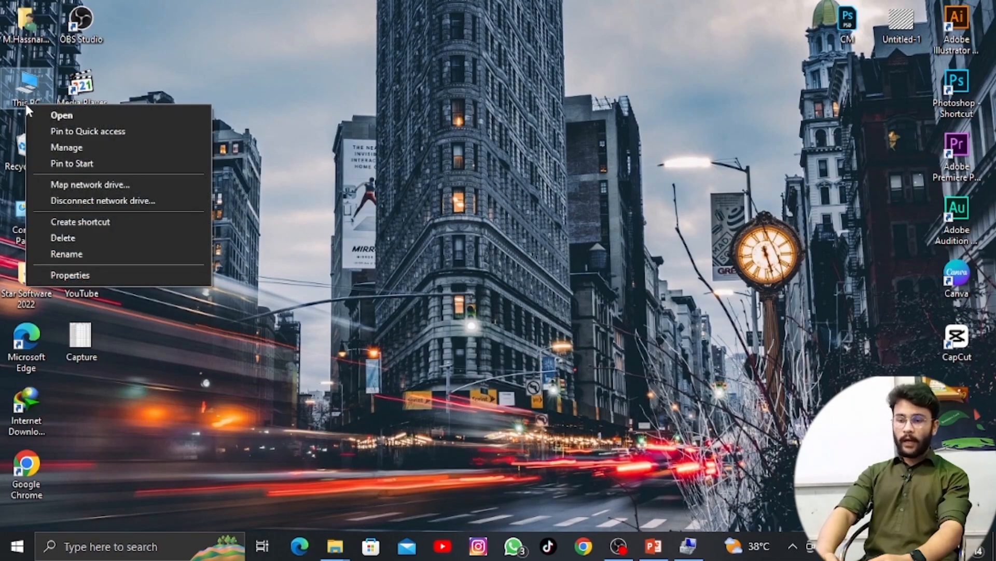
Open Disk Management from this PC's Computer Management console.
left_click(65, 147)
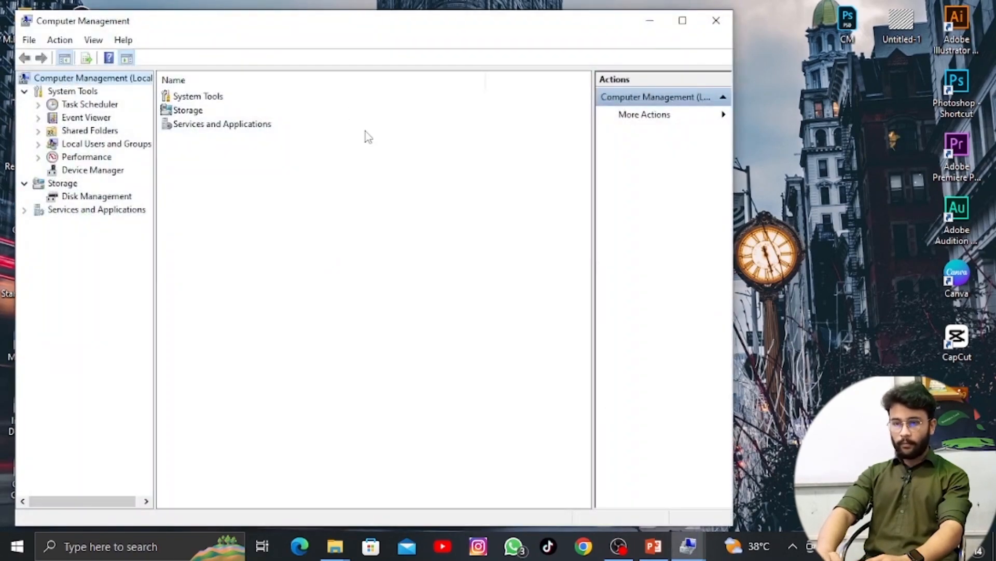
left_click(98, 196)
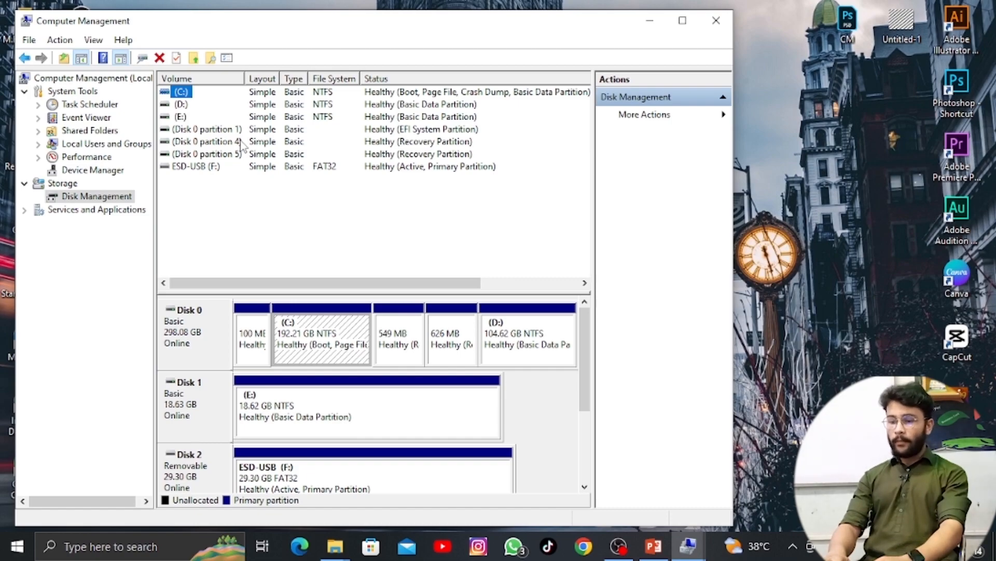
Check the existing drives in This PC and return to the Disk Management window.
left_click(649, 20)
double_click(39, 91)
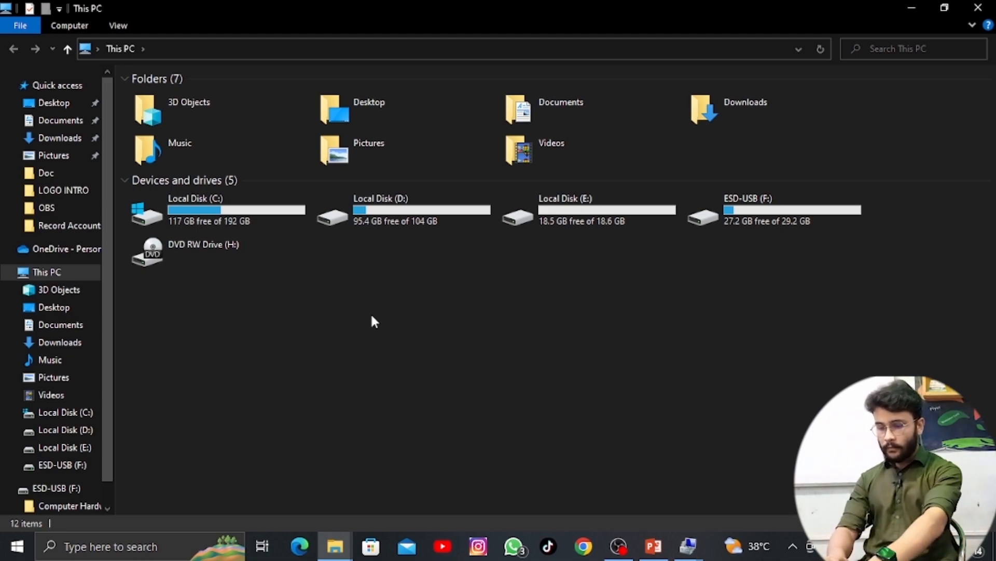
key("super+d")
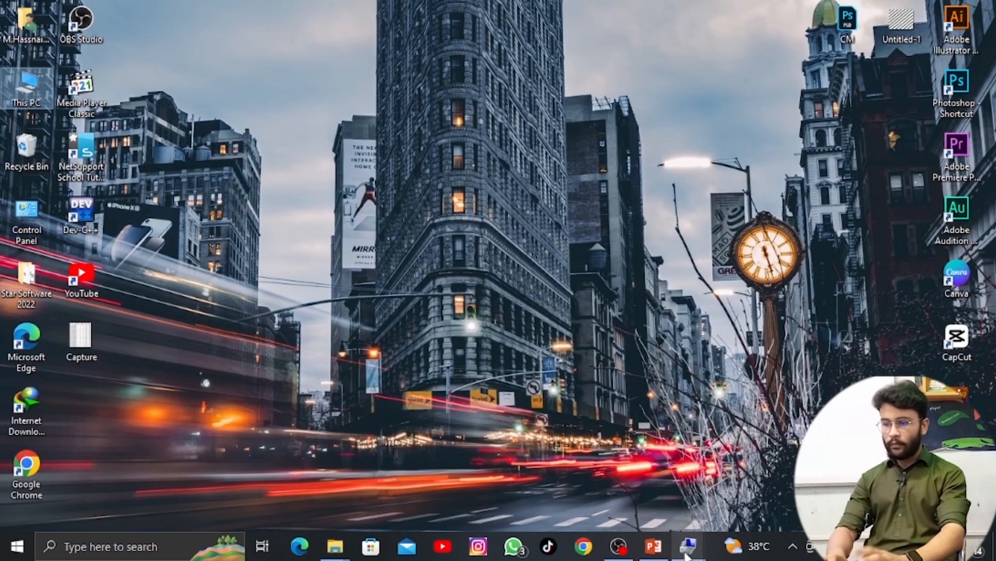
mouse_move(689, 546)
left_click(748, 474)
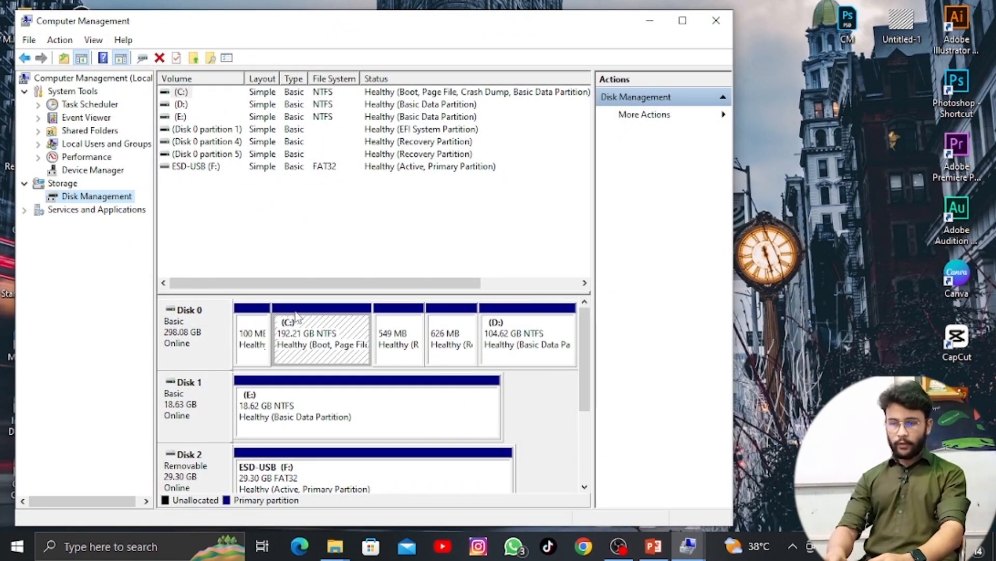
Shrink the C: volume on Disk 0 by 50000 MB.
right_click(338, 345)
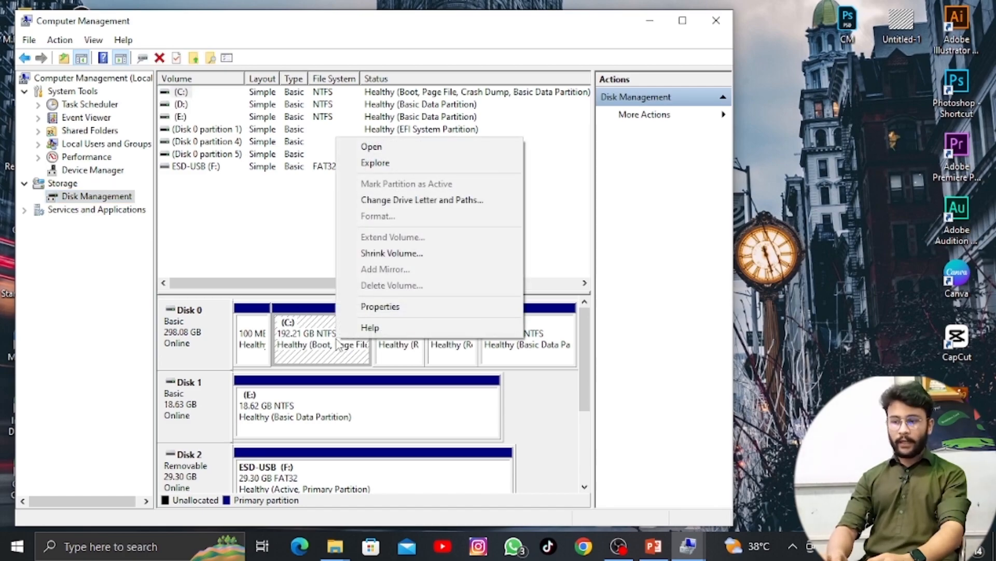
left_click(368, 254)
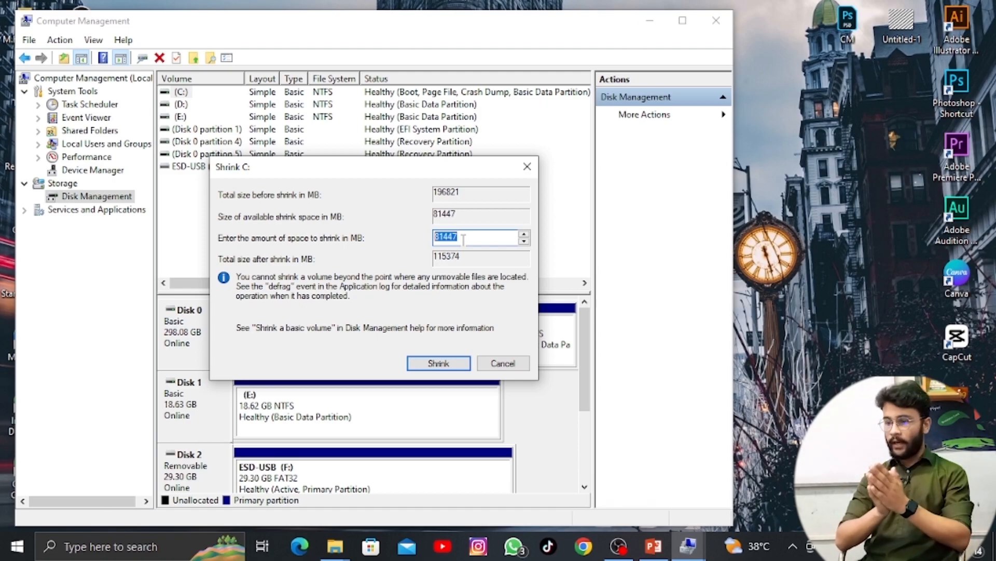
key("BackSpace")
type("5")
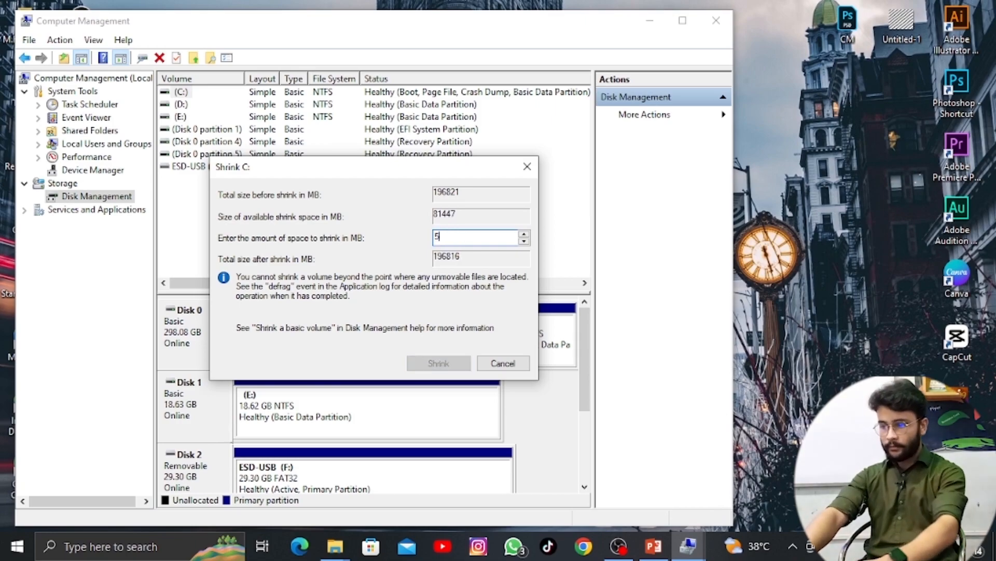
type("0000")
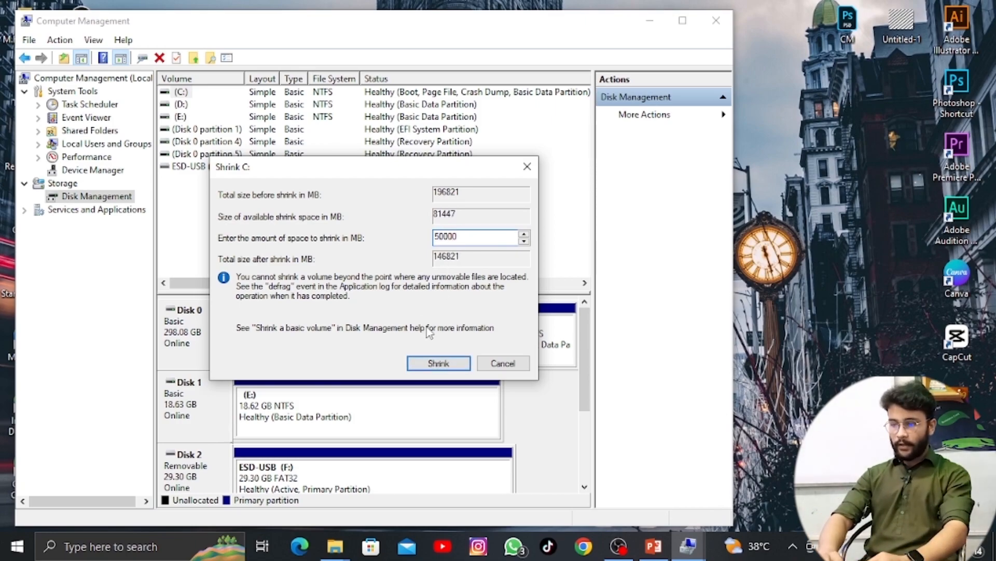
left_click(437, 363)
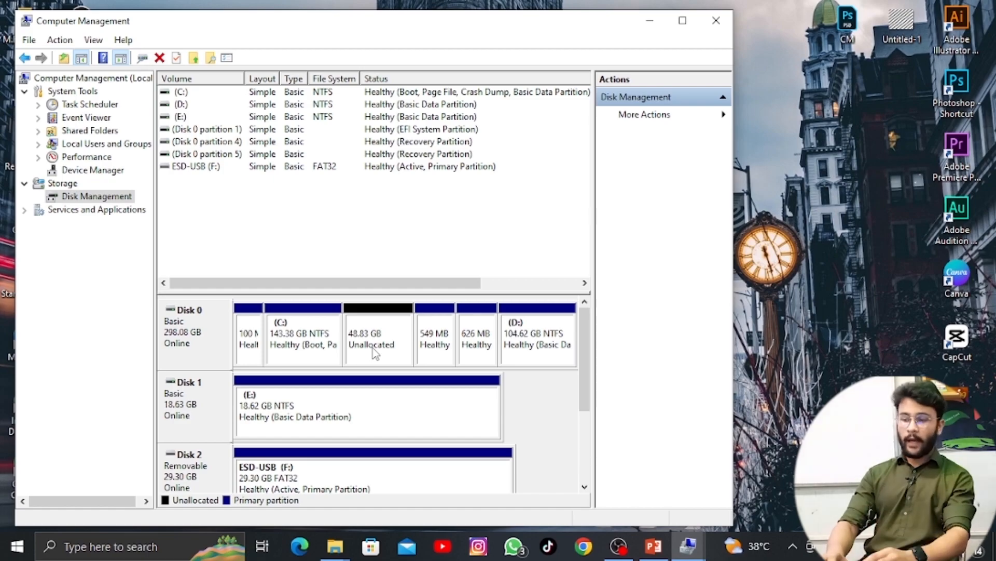
Start a new simple volume on Disk 0's unallocated space, using the full 50000 MB.
right_click(374, 350)
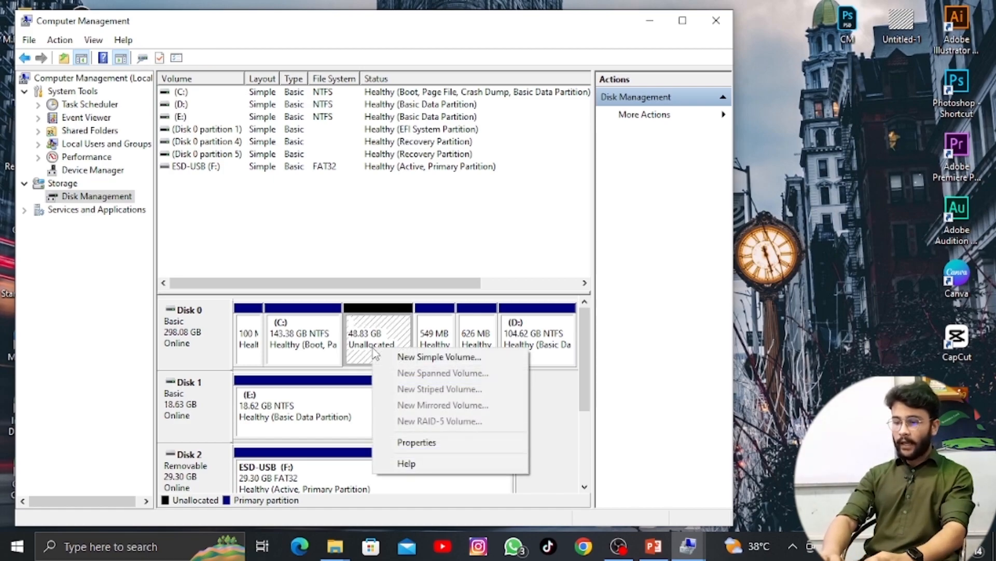
left_click(404, 358)
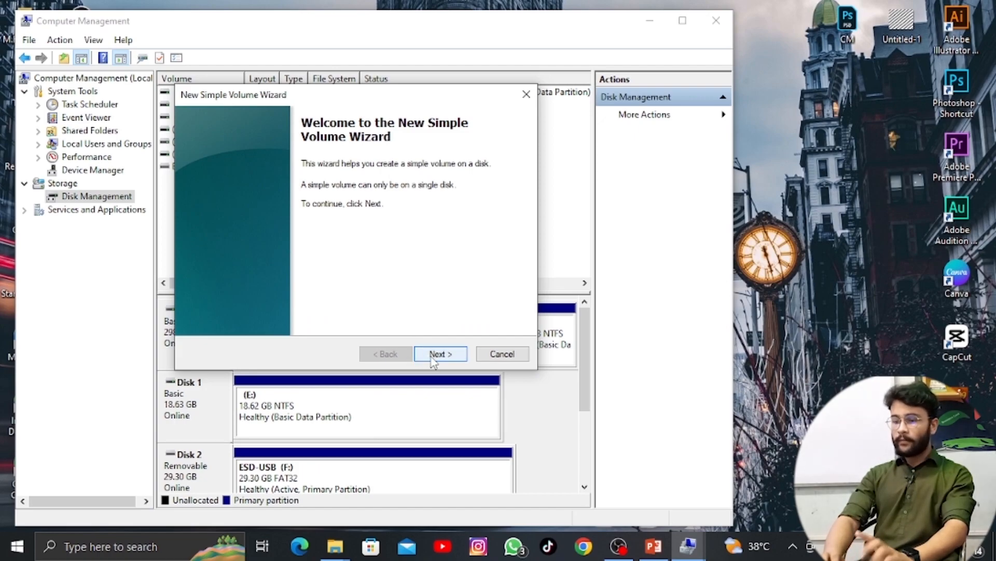
left_click(433, 355)
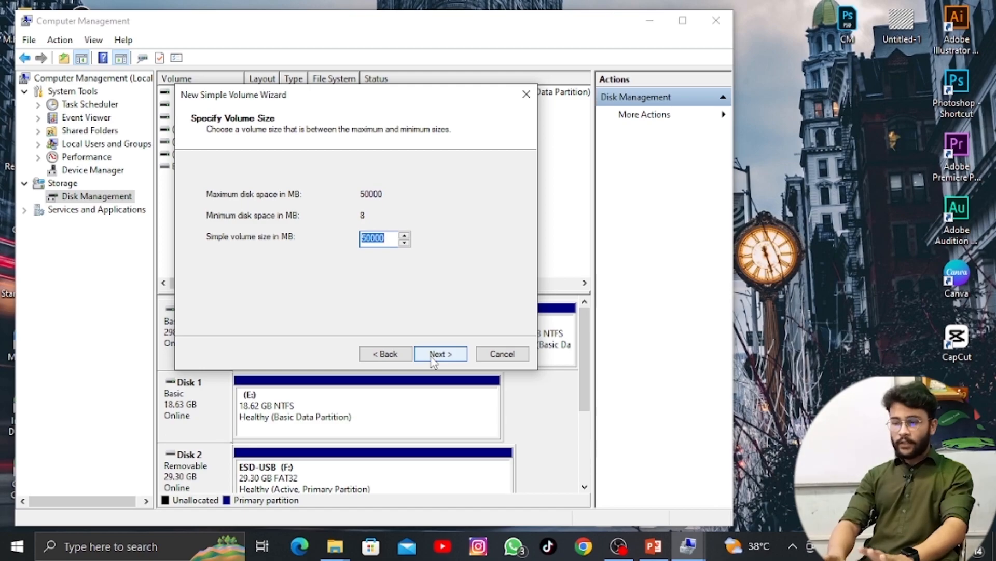
left_click(434, 355)
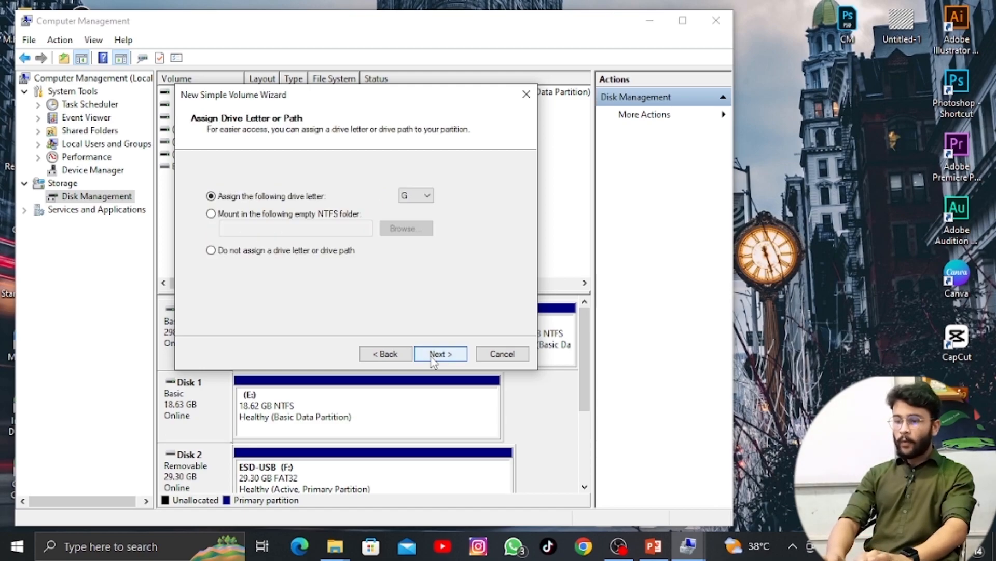
Try drive letter B for the new volume and switch it back to G.
left_click(426, 198)
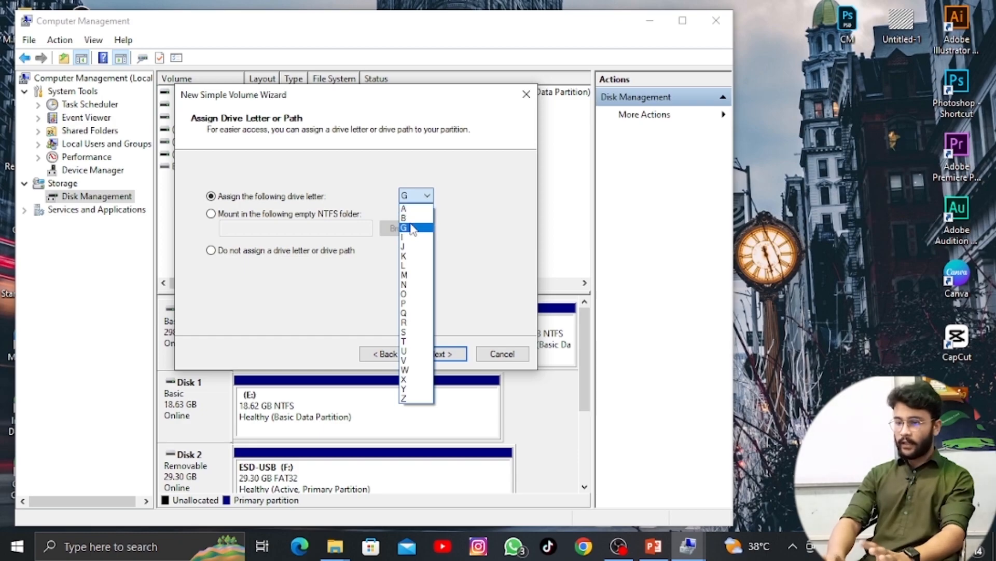
left_click(413, 219)
left_click(424, 204)
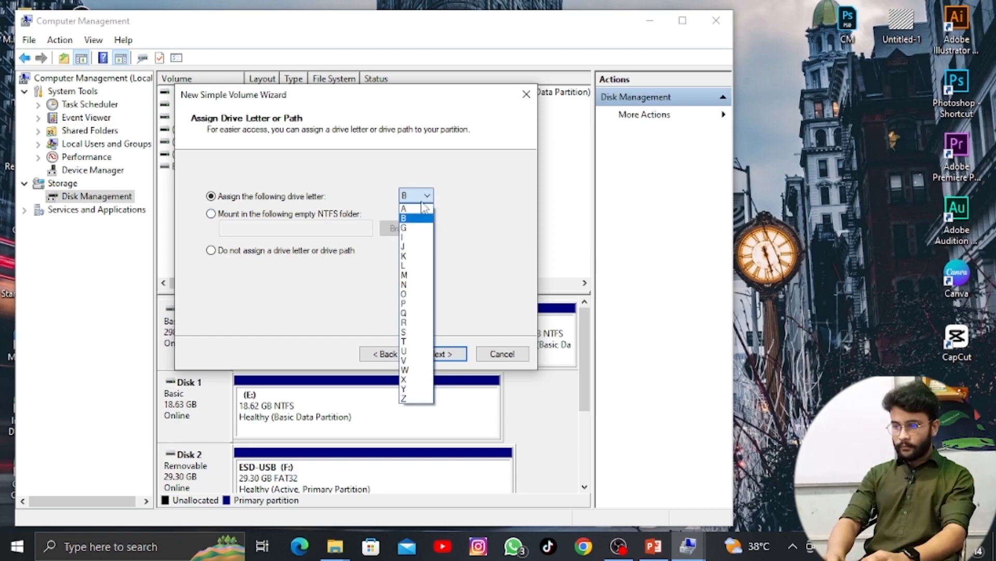
left_click(415, 229)
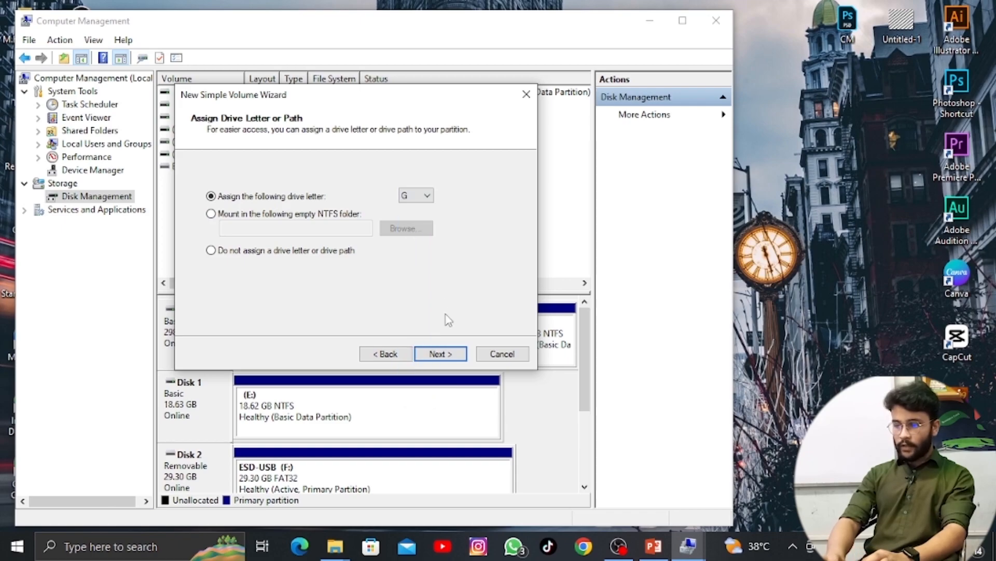
Accept drive letter G, label the volume Smarter, and create it with NTFS and a quick format.
left_click(445, 353)
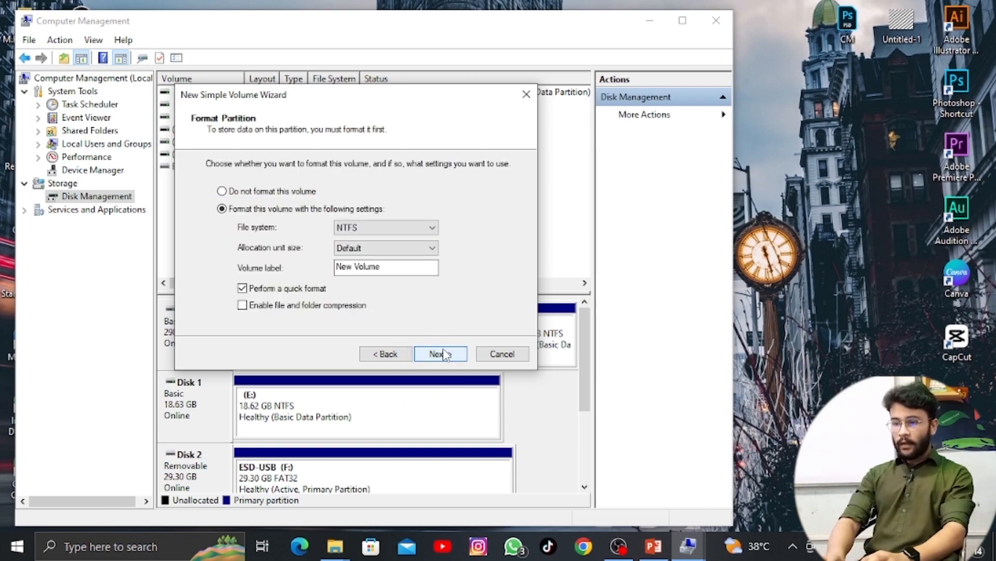
left_click(395, 267)
left_click_drag(394, 267, 328, 274)
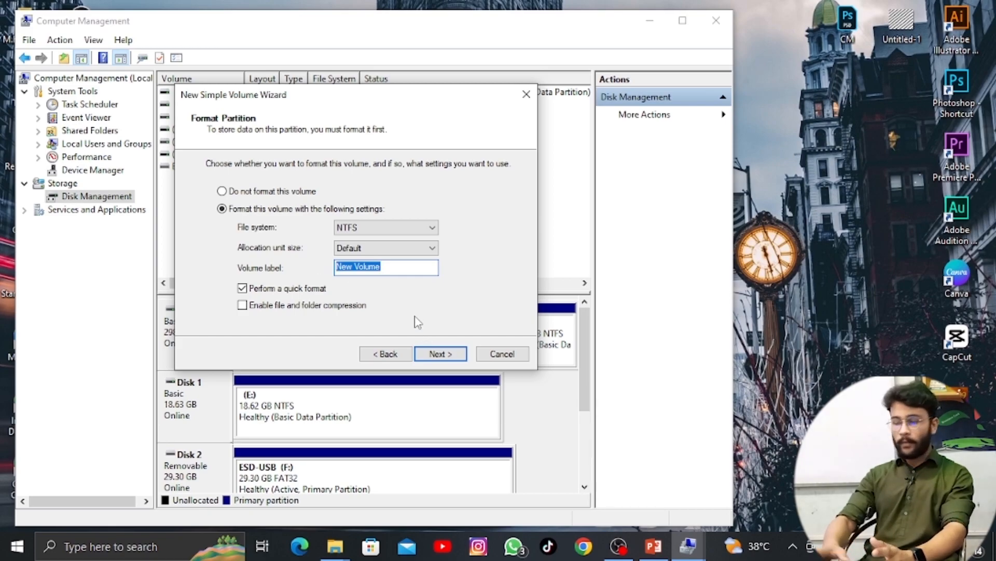
key("BackSpace")
type("Smarter")
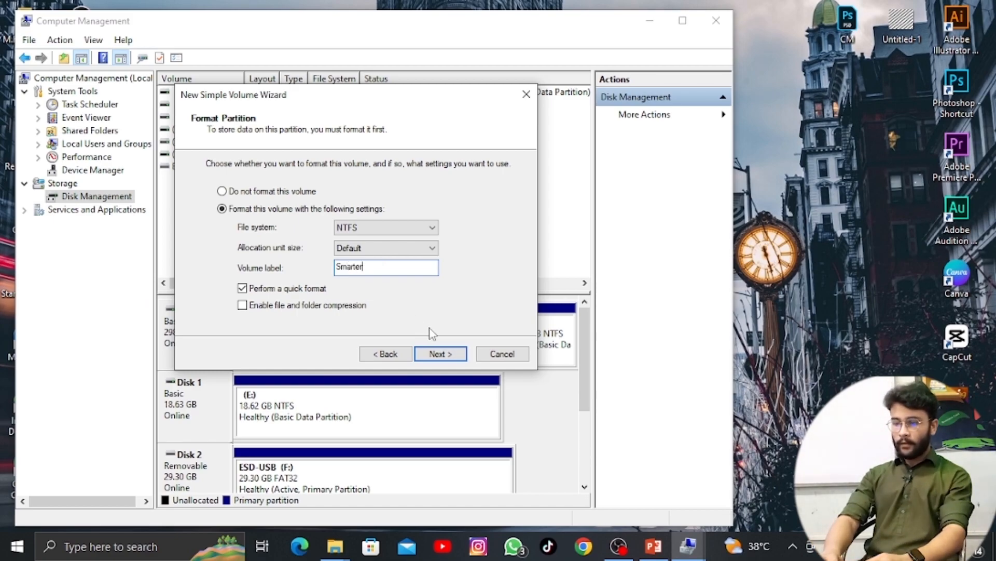
left_click(440, 355)
left_click(440, 354)
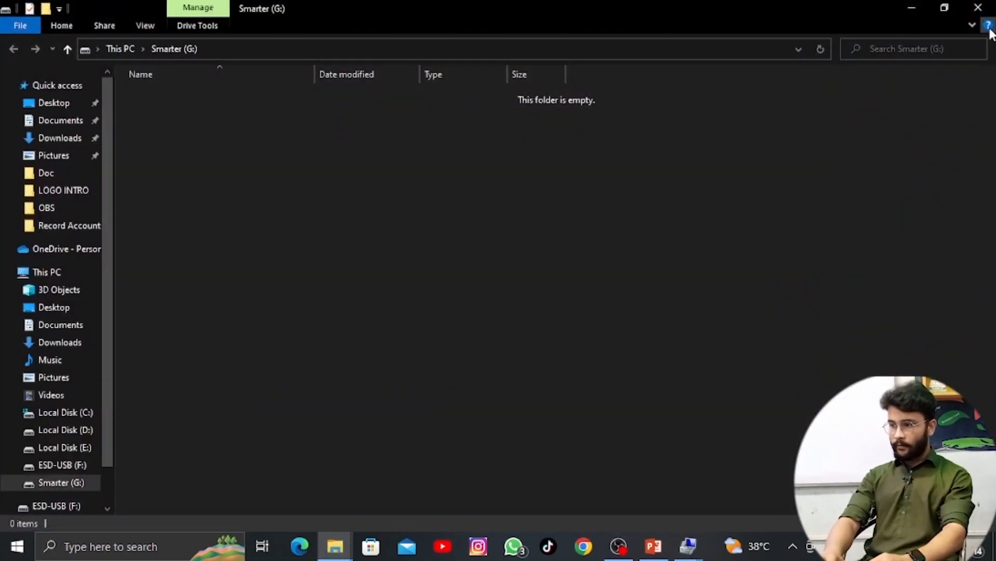
Clear the open windows and inspect the new Smarter (G:) drive from This PC.
left_click(978, 7)
left_click(649, 21)
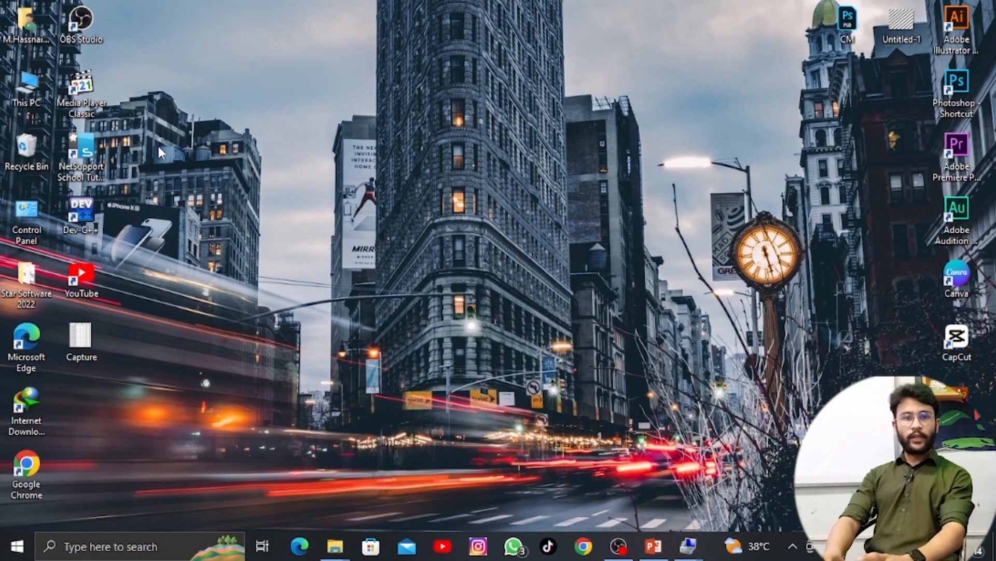
double_click(28, 102)
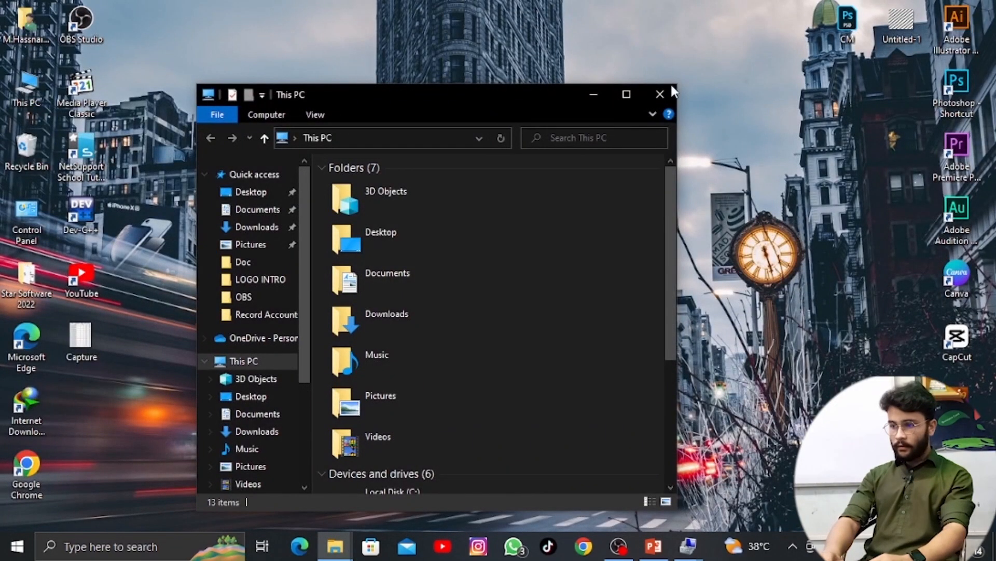
left_click(634, 93)
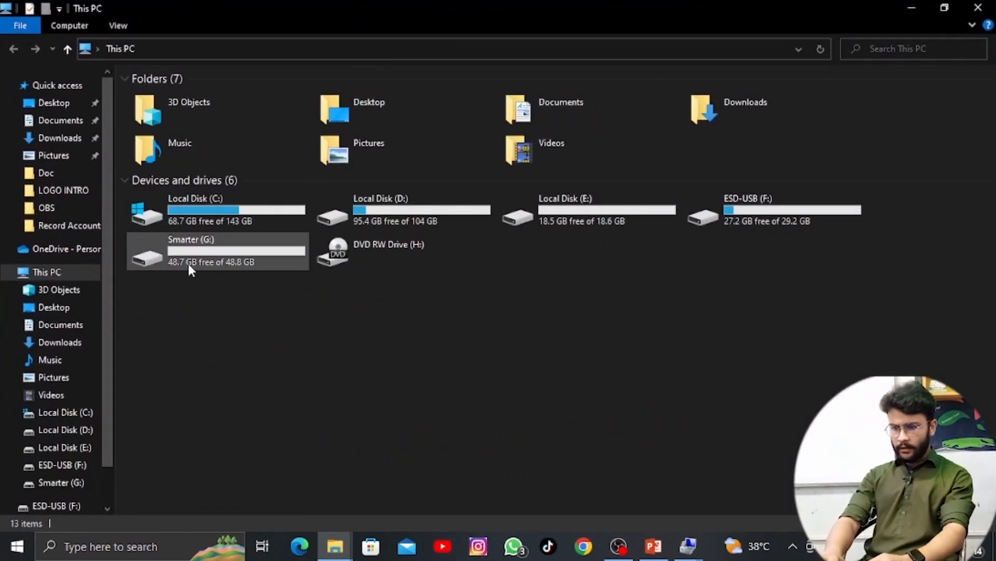
mouse_move(186, 258)
left_mouse_down()
mouse_move(225, 275)
mouse_move(189, 256)
left_mouse_up()
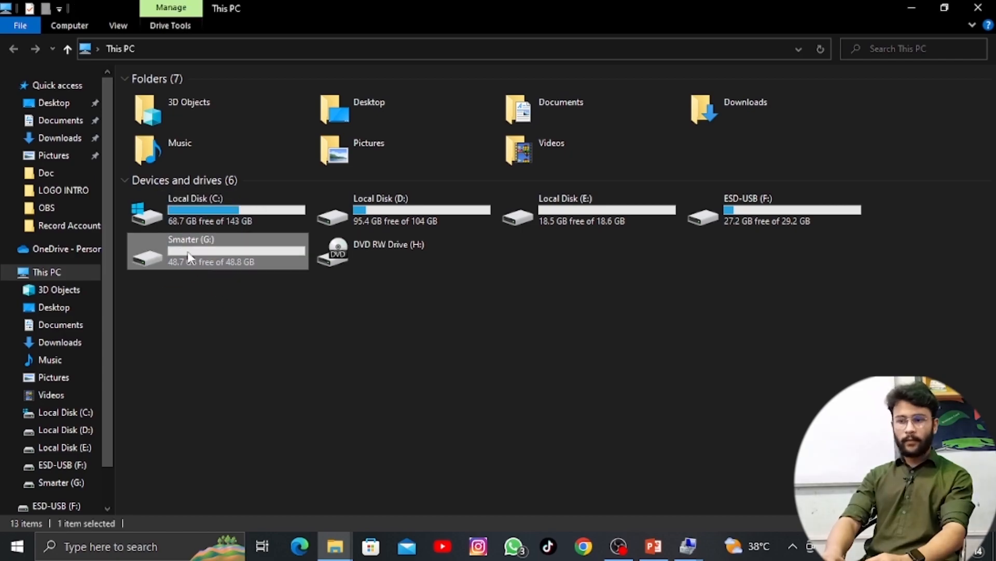
double_click(190, 256)
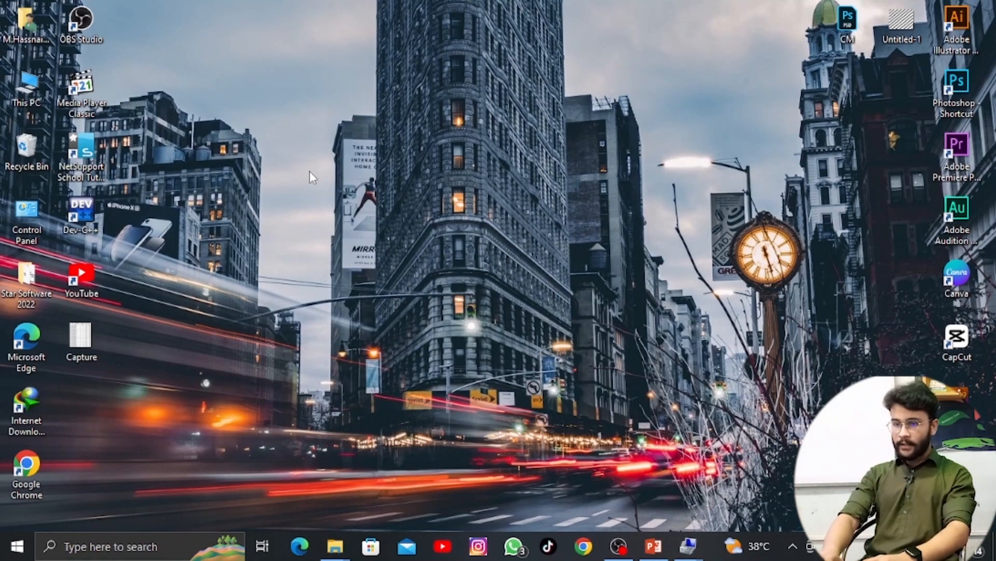
Reopen Disk Management and delete the Smarter (G:) volume on Disk 0.
right_click(45, 87)
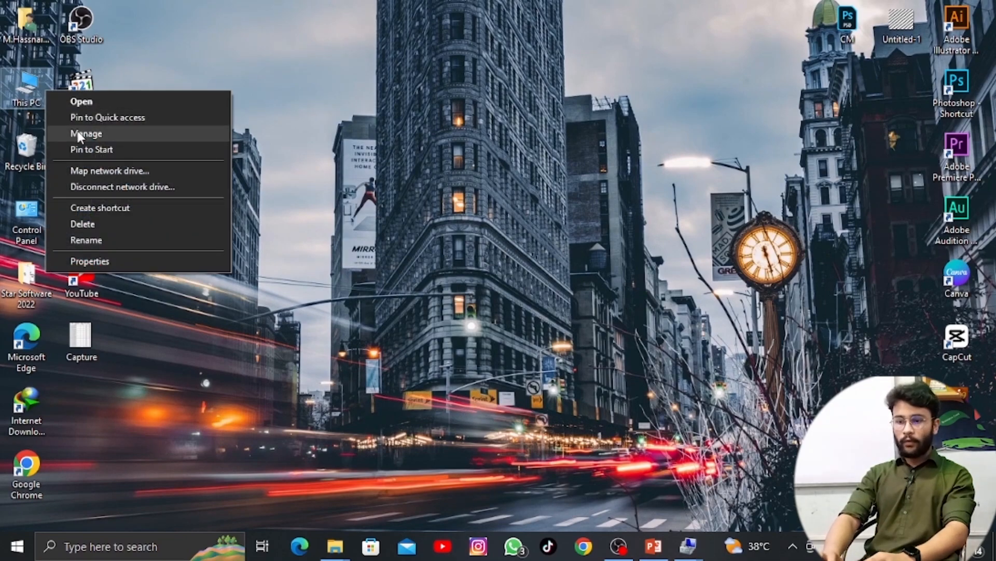
left_click(78, 133)
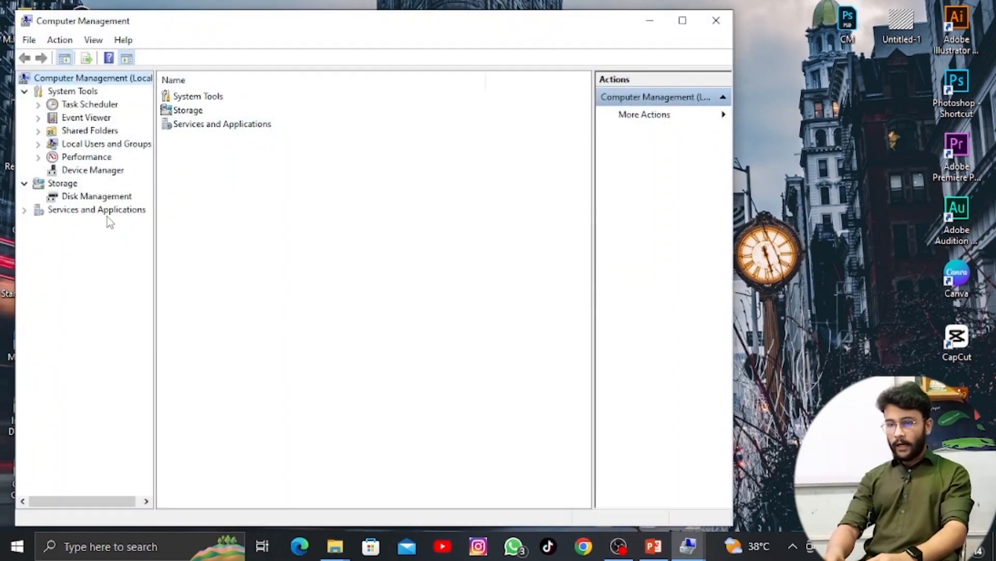
left_click(107, 200)
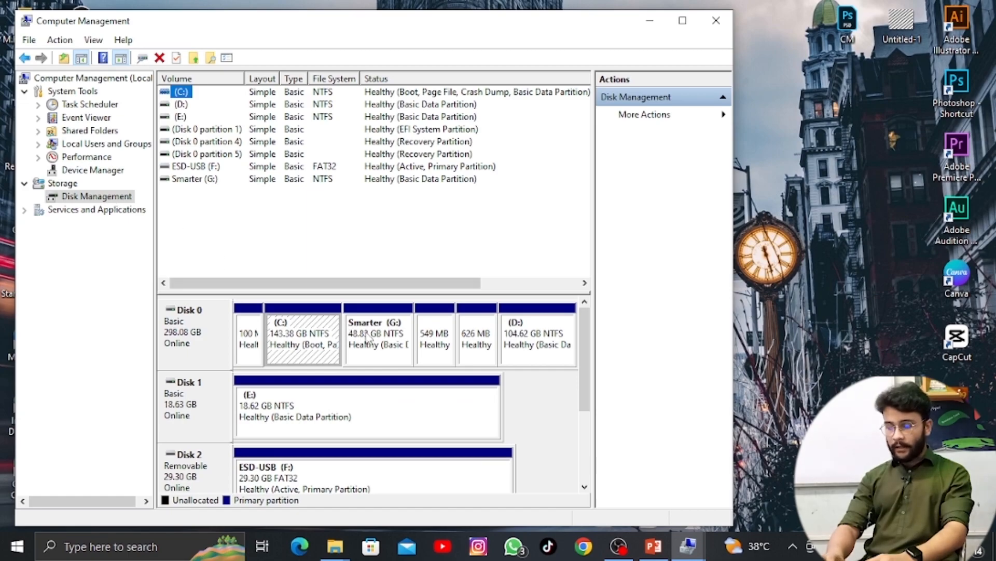
left_click(369, 339)
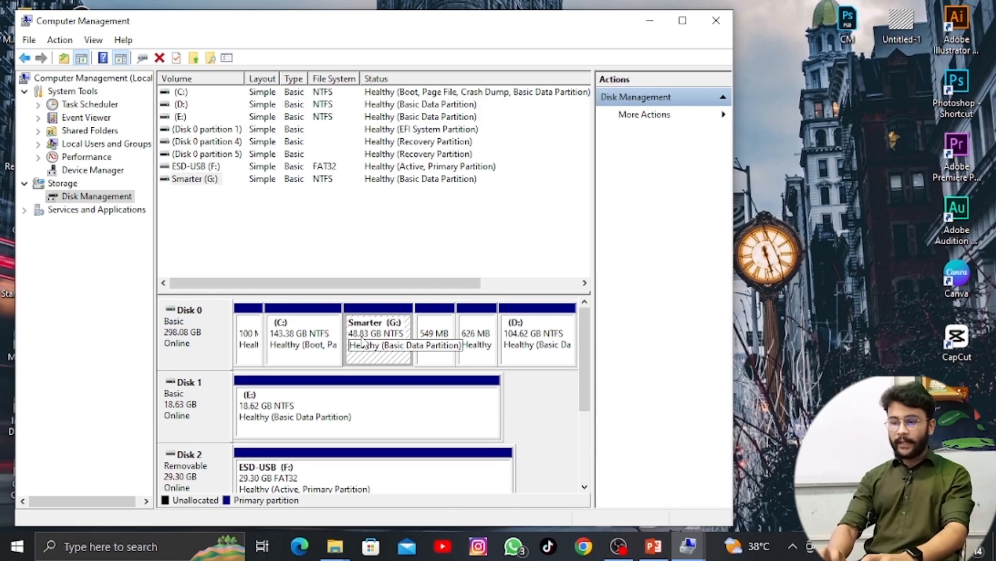
right_click(363, 337)
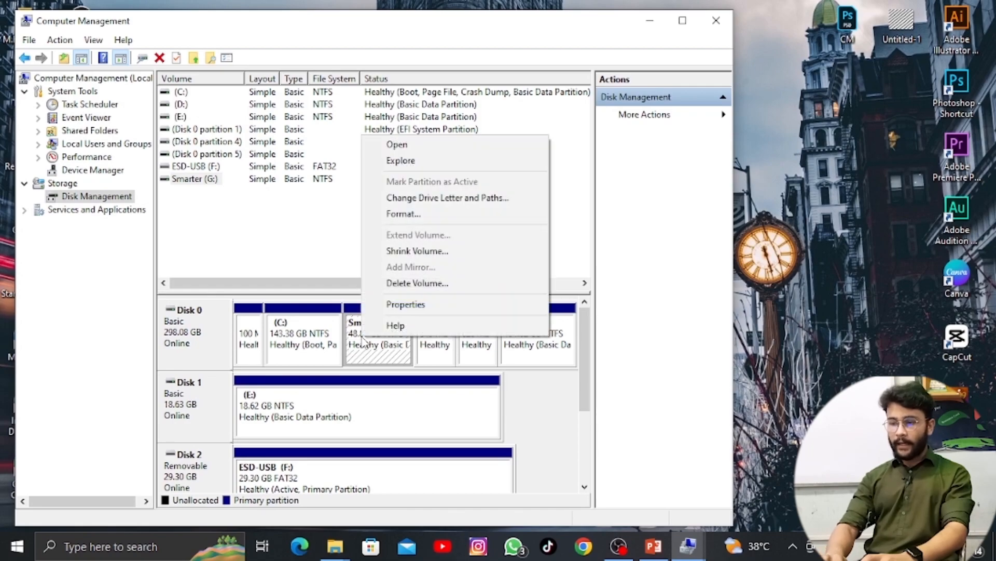
left_click(413, 283)
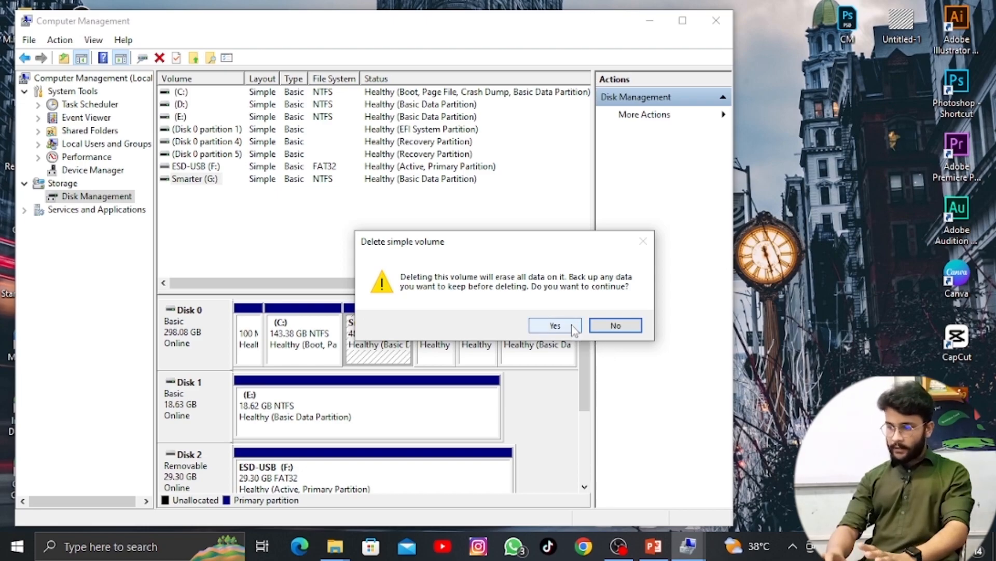
left_click(554, 325)
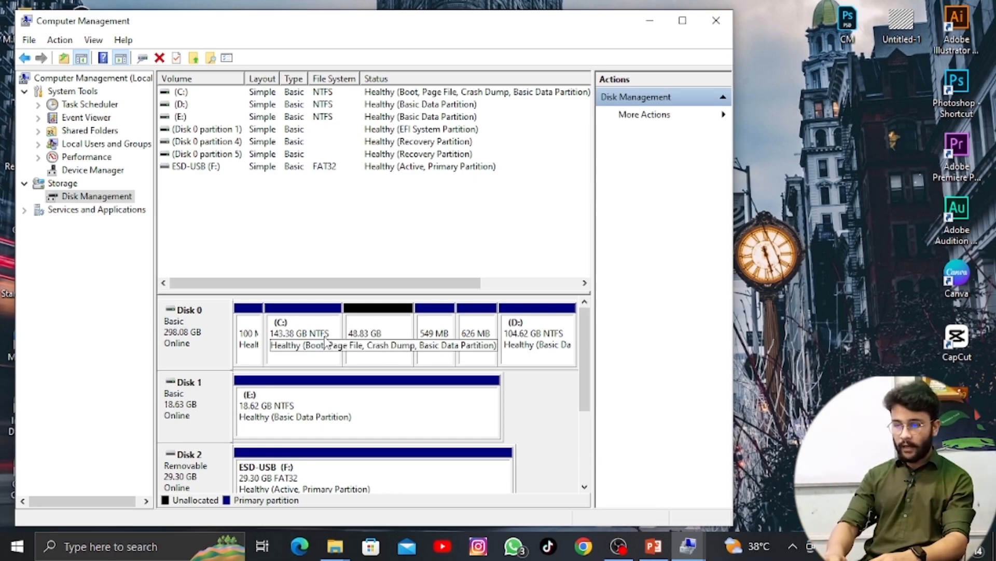
Extend the C: volume with the 50000 MB of unallocated space on Disk 0.
right_click(318, 354)
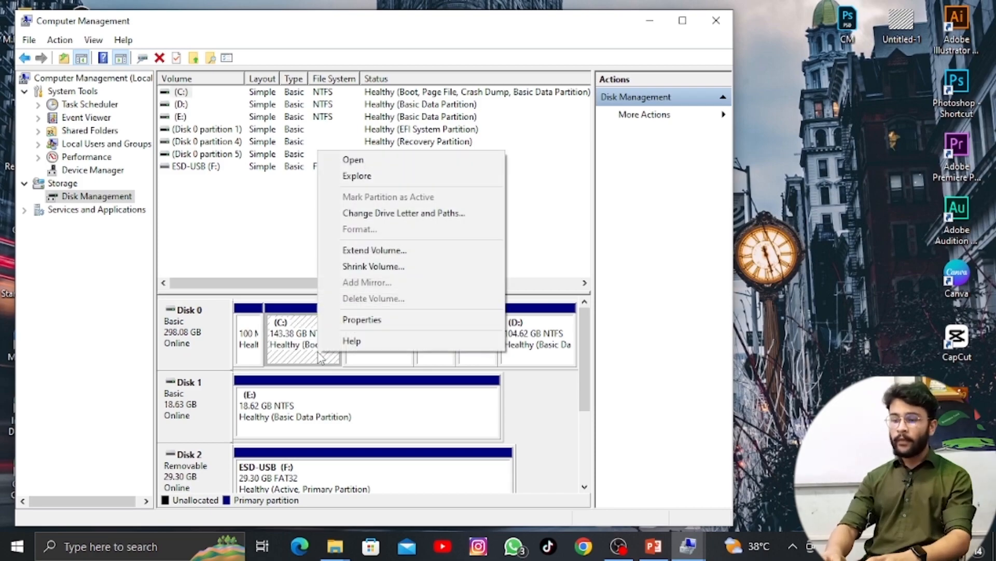
left_click(347, 253)
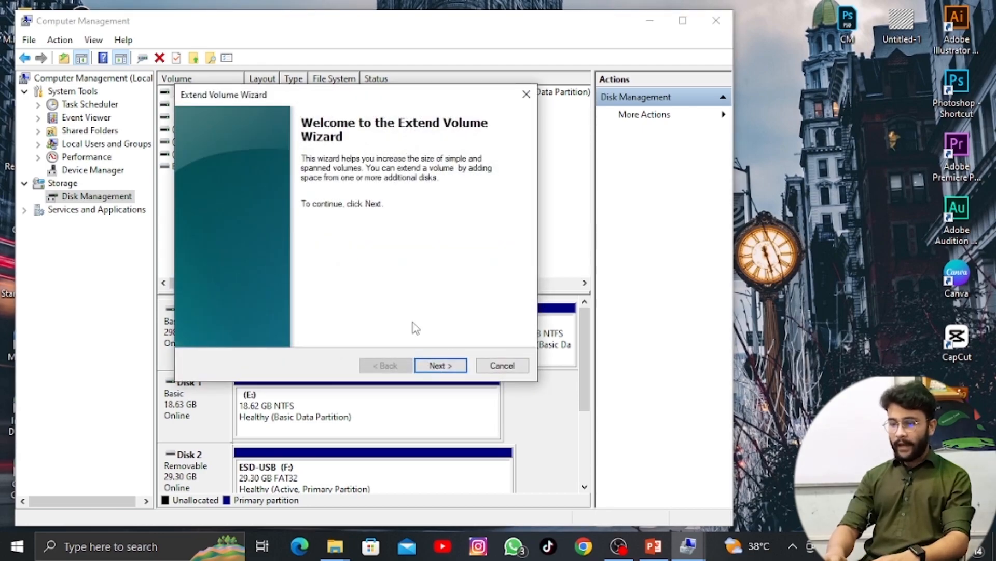
left_click(439, 365)
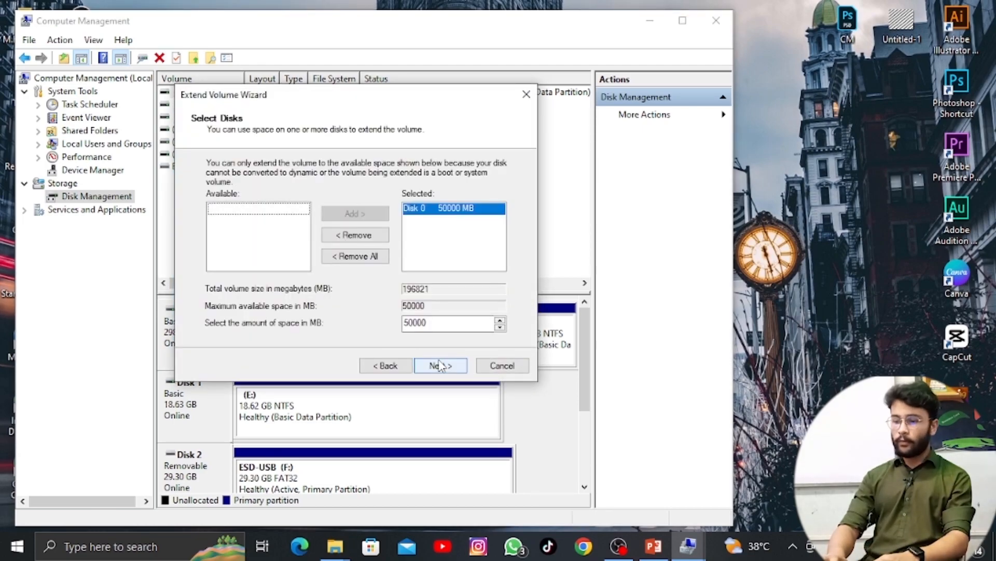
left_click(439, 365)
left_click(439, 364)
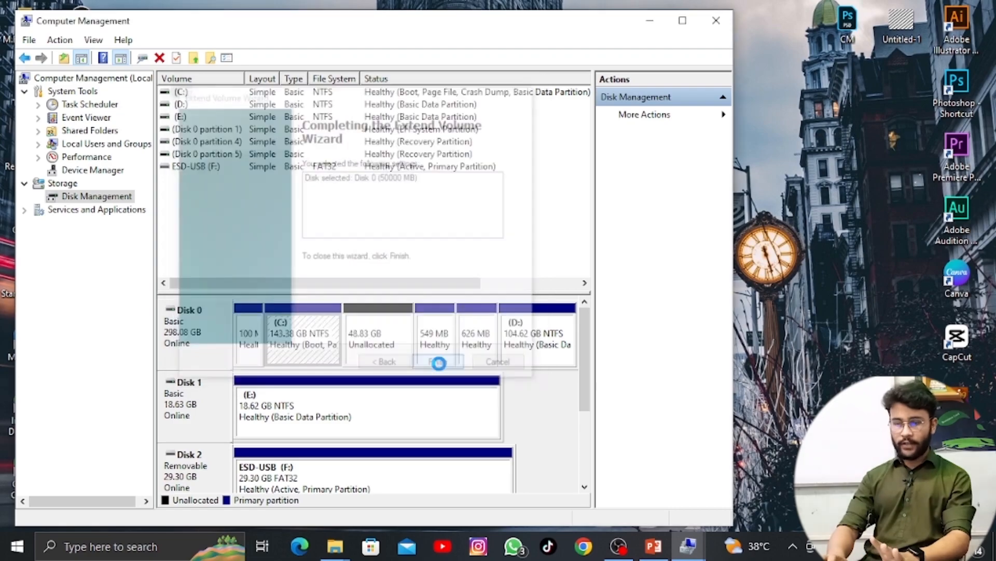